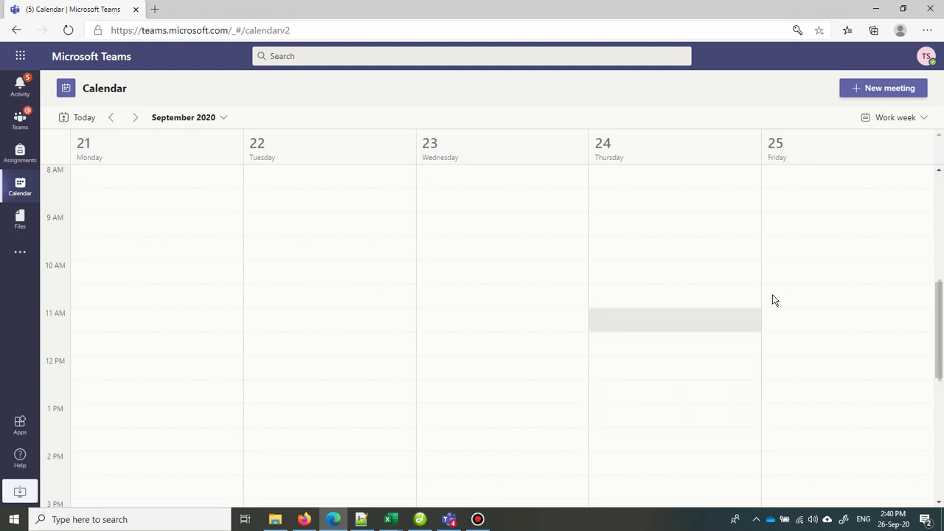
# - Check which account is signed in to Teams
pyautogui.click(927, 58)
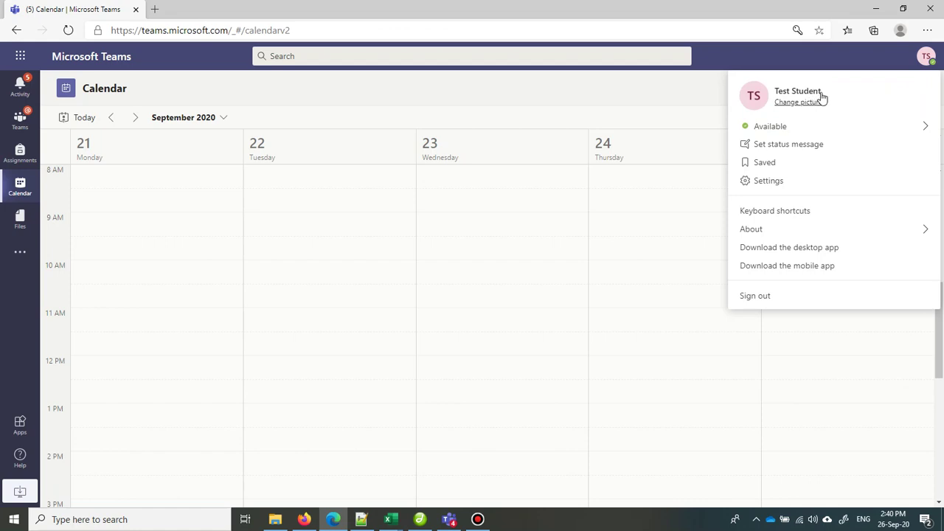
pyautogui.click(924, 59)
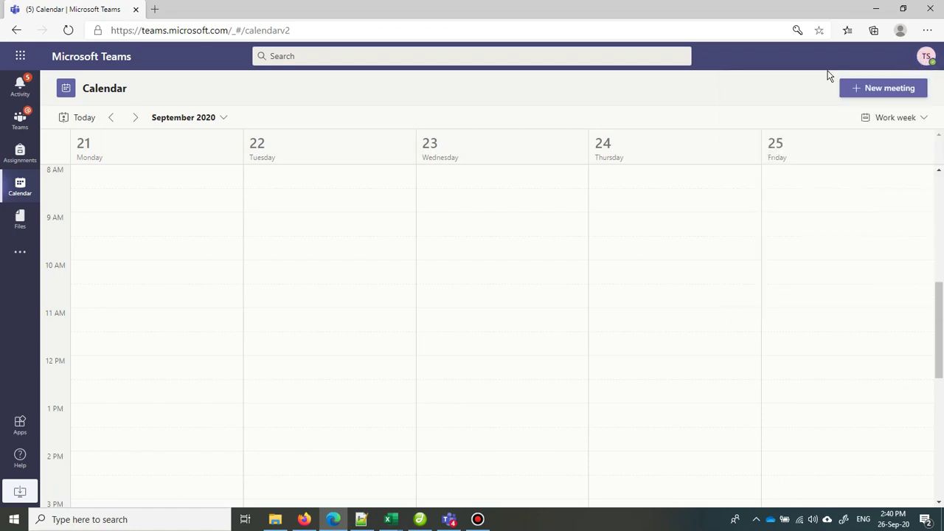
# - Show the assignments of class 01F and open Assignment for Tutorial - 1
pyautogui.click(20, 155)
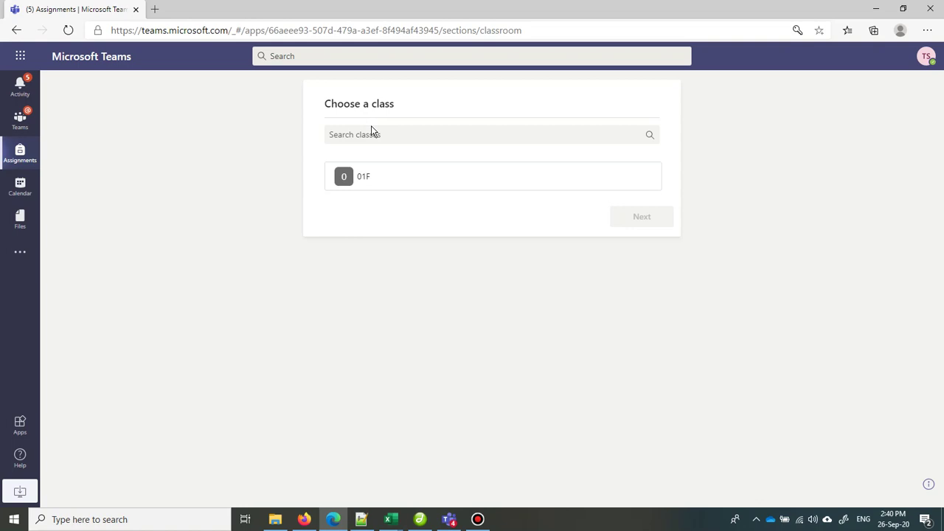
pyautogui.click(377, 182)
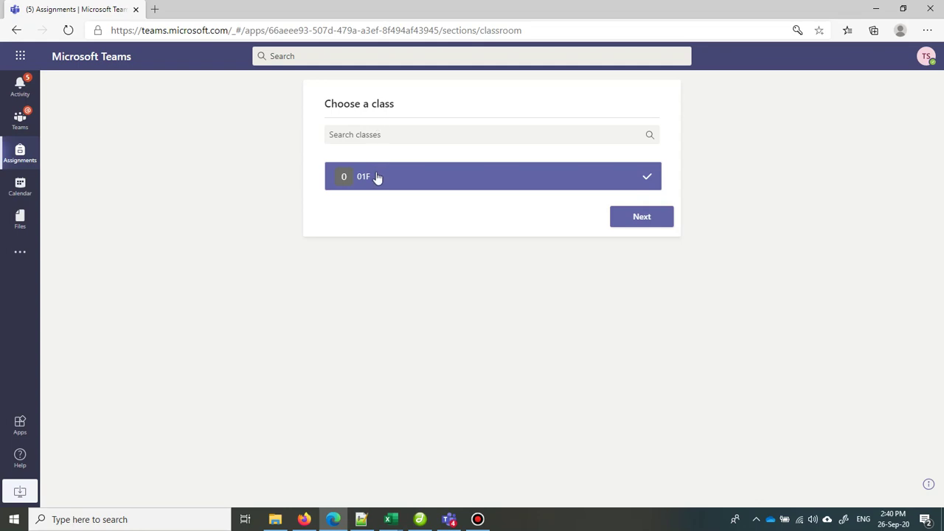
pyautogui.click(642, 219)
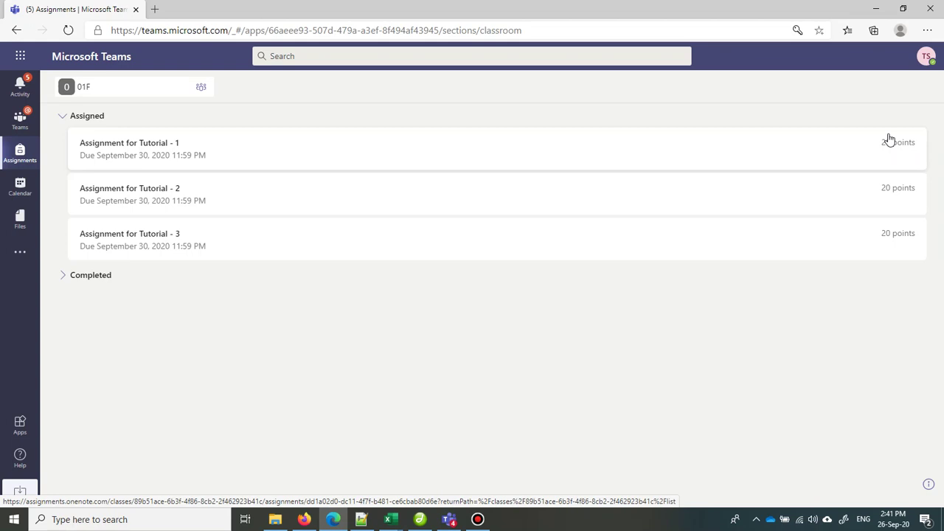
pyautogui.click(266, 157)
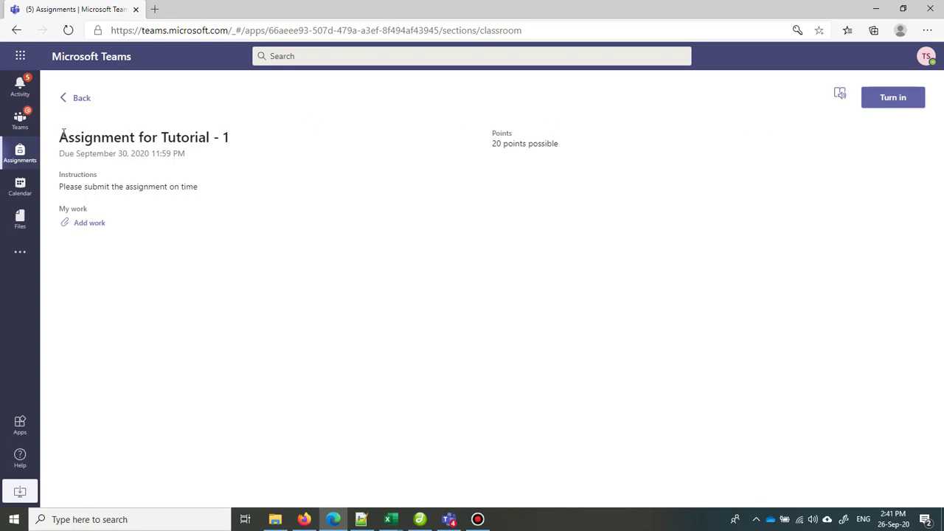
# - Review the assignment's title, due date, possible points and instructions
pyautogui.moveTo(62, 134); pyautogui.dragTo(243, 141)
pyautogui.click(205, 170)
pyautogui.moveTo(195, 161); pyautogui.dragTo(64, 153)
pyautogui.click(484, 159)
pyautogui.moveTo(499, 145); pyautogui.dragTo(567, 150)
pyautogui.click(483, 179)
pyautogui.moveTo(202, 189); pyautogui.dragTo(60, 185)
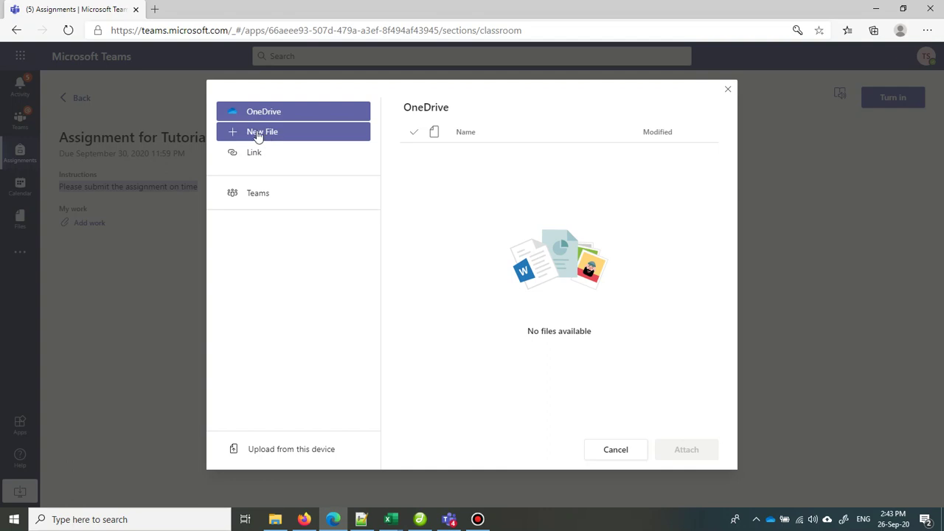
# - Examine the new file and link options for adding work to the assignment
pyautogui.click(236, 137)
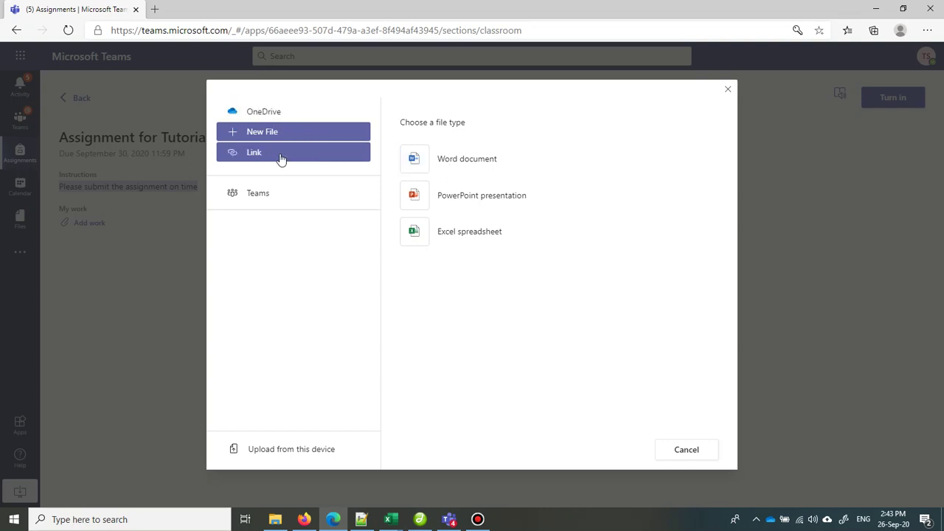
pyautogui.click(249, 156)
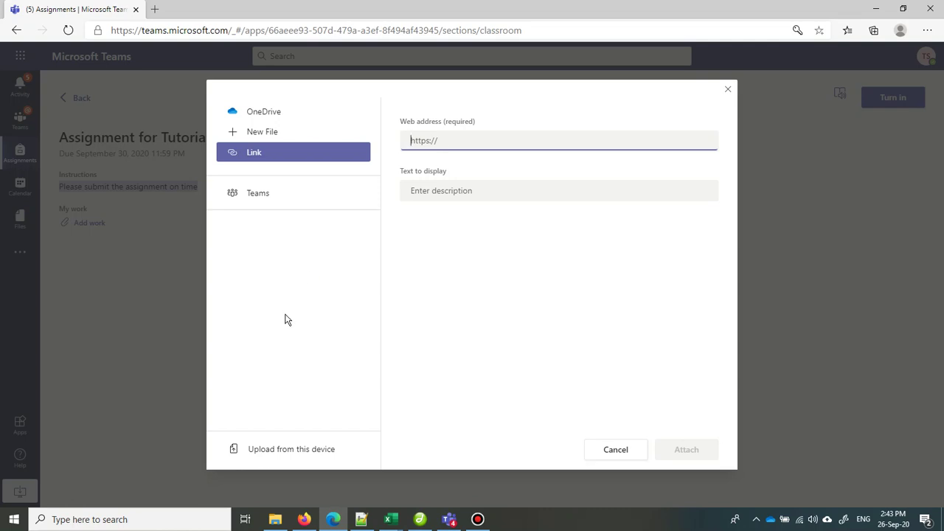
# - Upload eCertificate.pdf from this device's Downloads folder and attach it as work for Assignment for Tutorial - 1
pyautogui.click(275, 449)
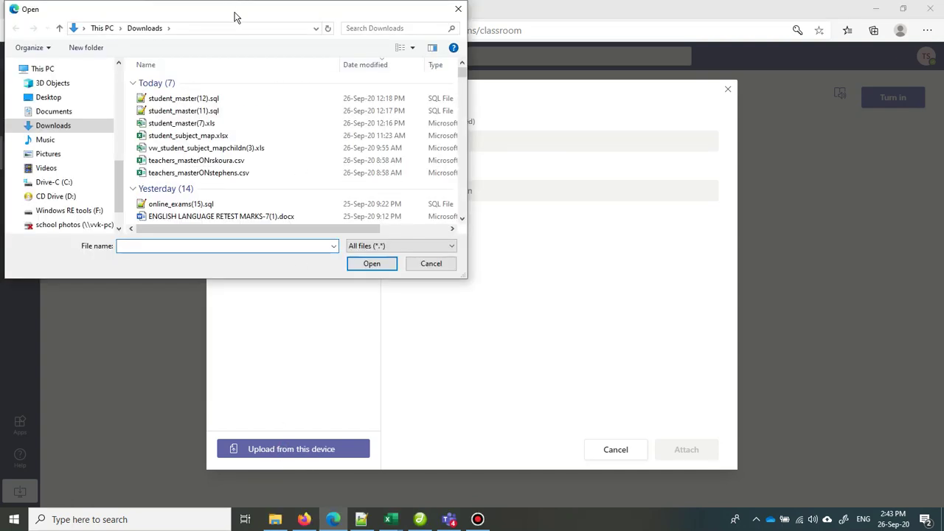
pyautogui.moveTo(236, 20); pyautogui.dragTo(429, 94)
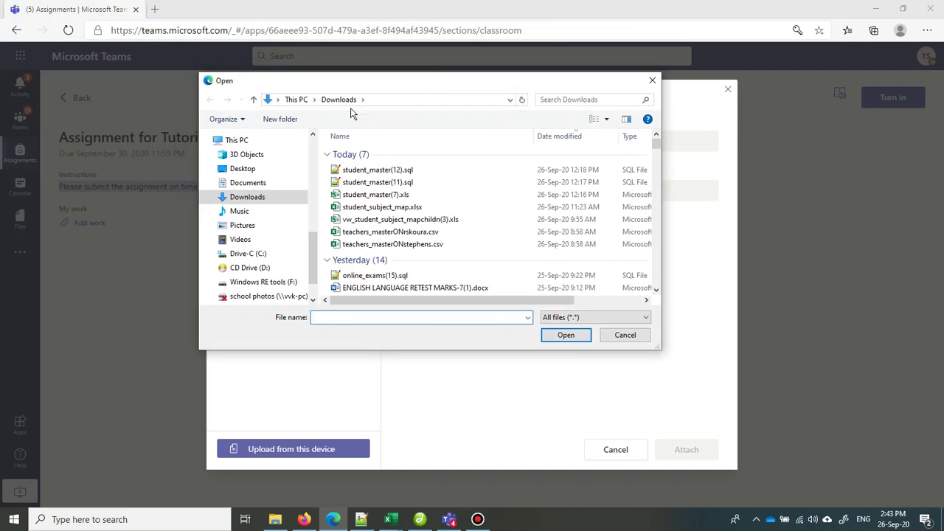
pyautogui.click(248, 197)
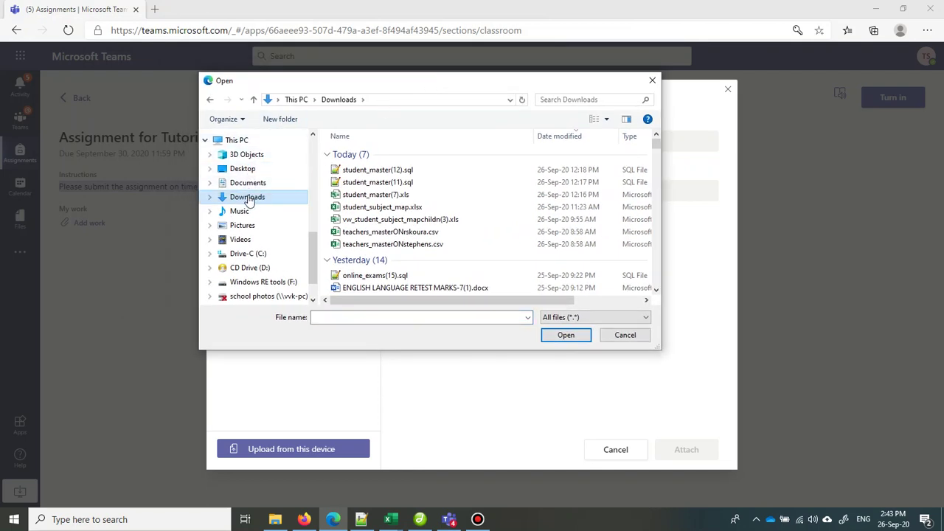
pyautogui.scroll(-3, 423, 233)
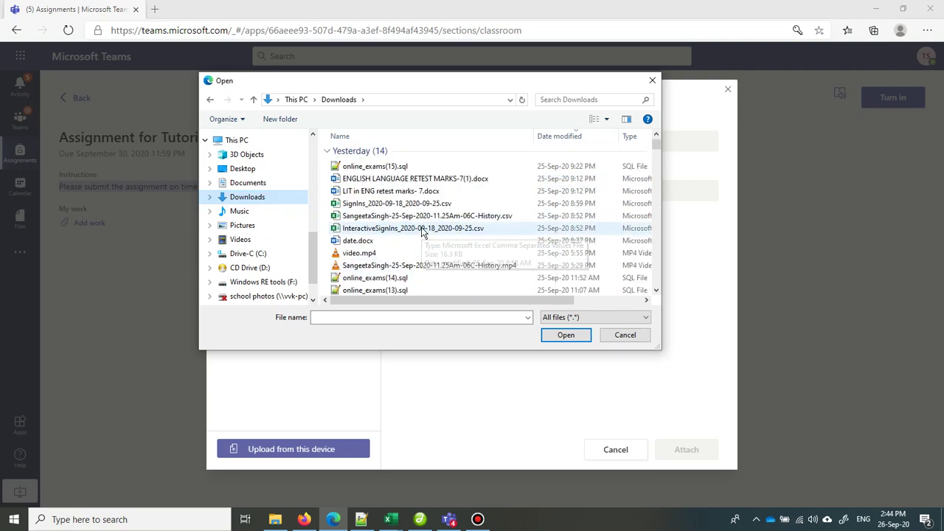
pyautogui.scroll(3, 423, 233)
pyautogui.click(383, 171)
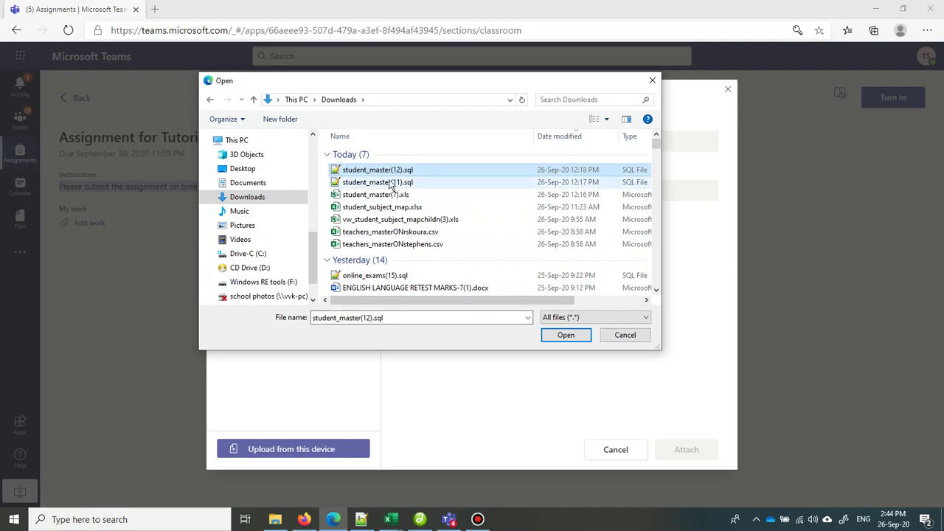
pyautogui.scroll(-3, 412, 204)
pyautogui.scroll(-4, 413, 206)
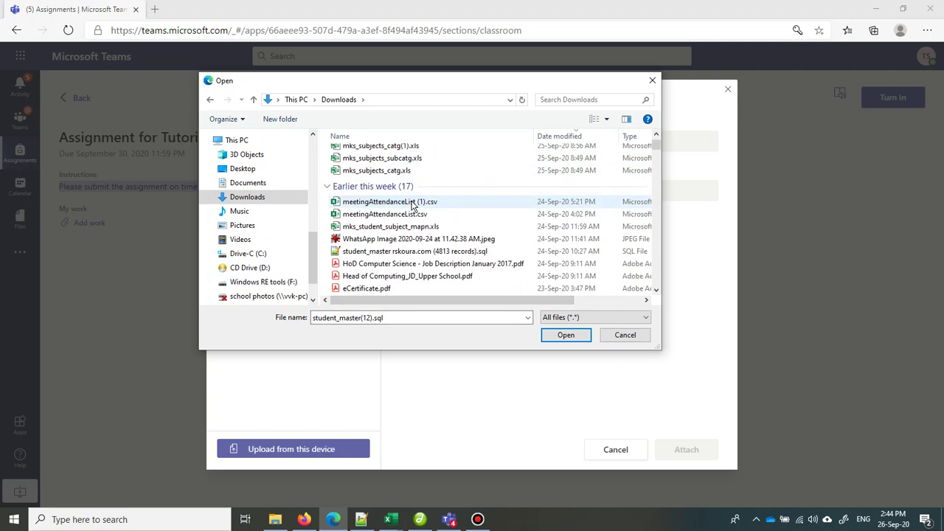
pyautogui.click(378, 288)
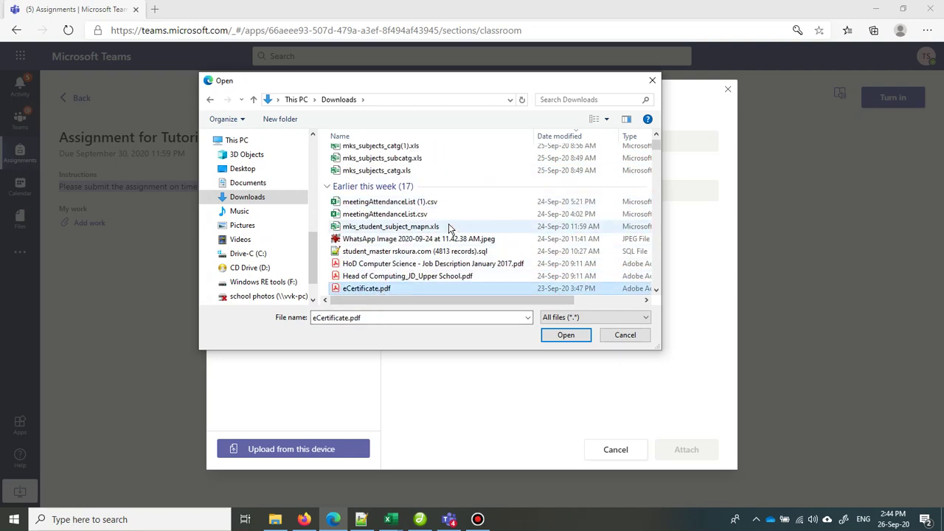
pyautogui.scroll(-1, 448, 226)
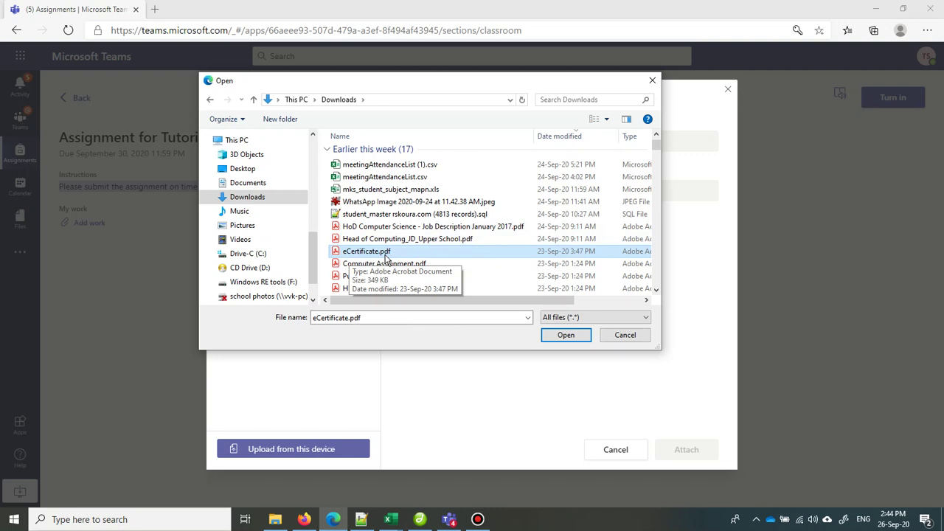
pyautogui.click(360, 256)
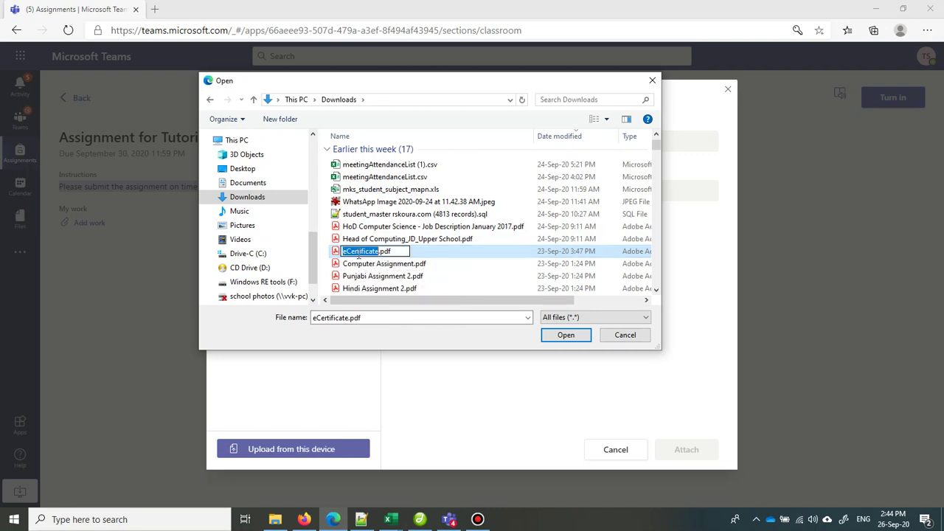
pyautogui.click(563, 334)
pyautogui.click(562, 334)
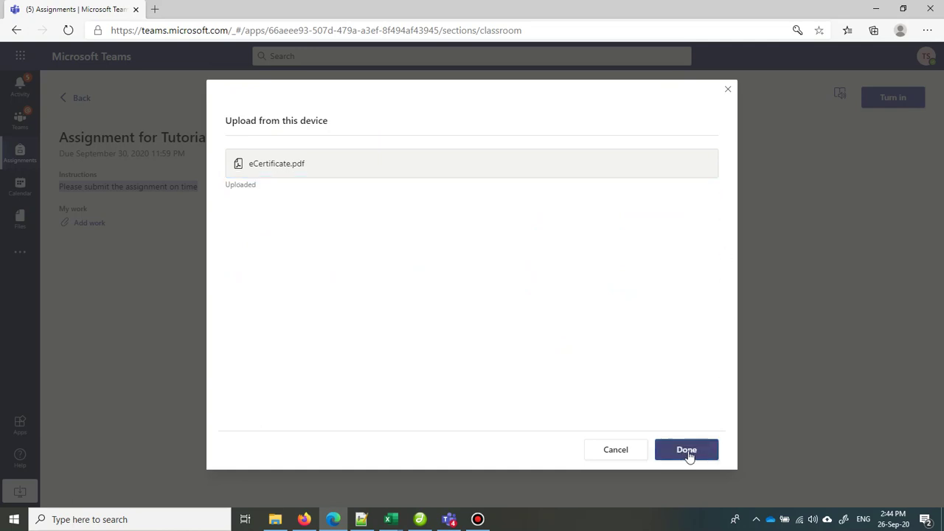
pyautogui.click(688, 455)
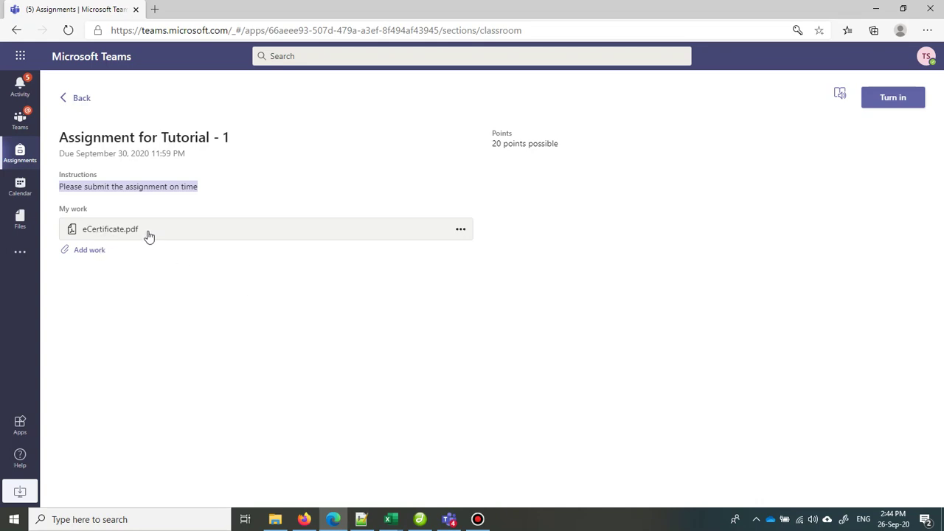
# - Preview the attached eCertificate.pdf and return to the assignment
pyautogui.click(87, 236)
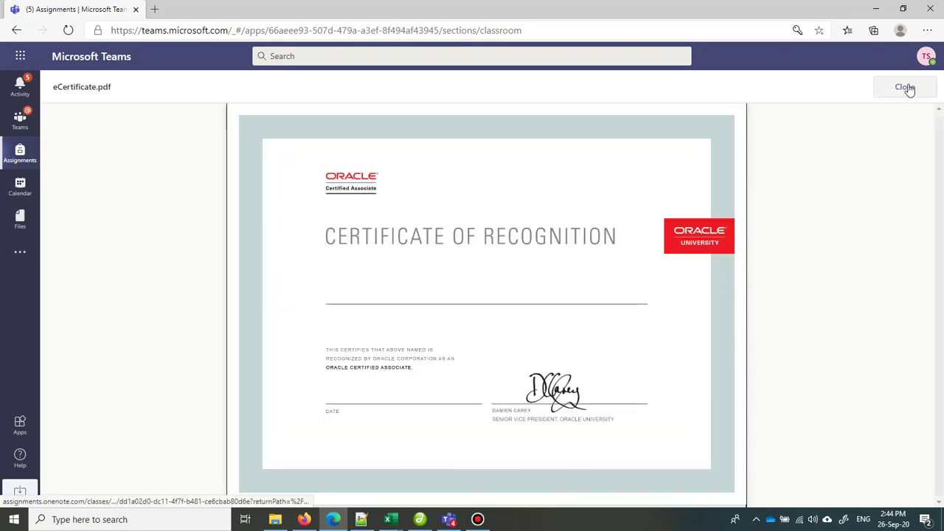
pyautogui.click(908, 87)
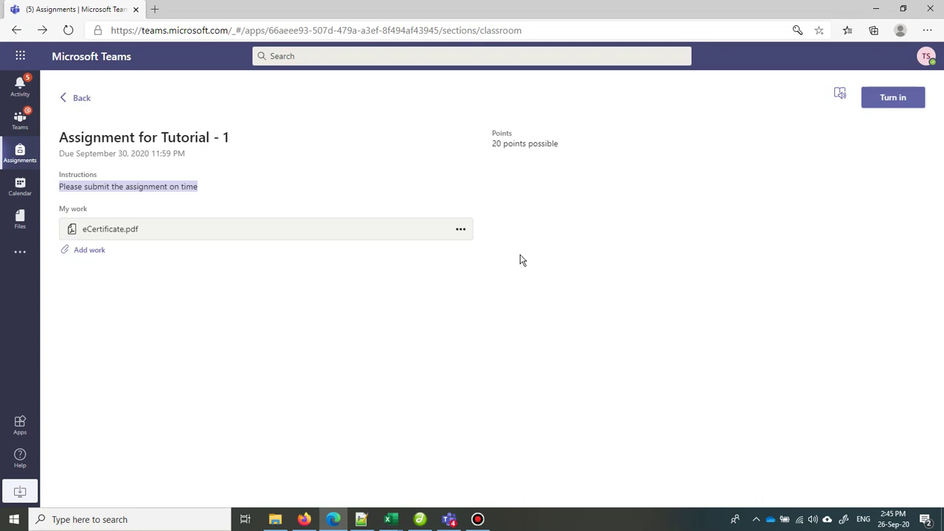
# - Turn in Assignment for Tutorial - 1 and expand the completed assignments in the class's assignment list
pyautogui.click(892, 103)
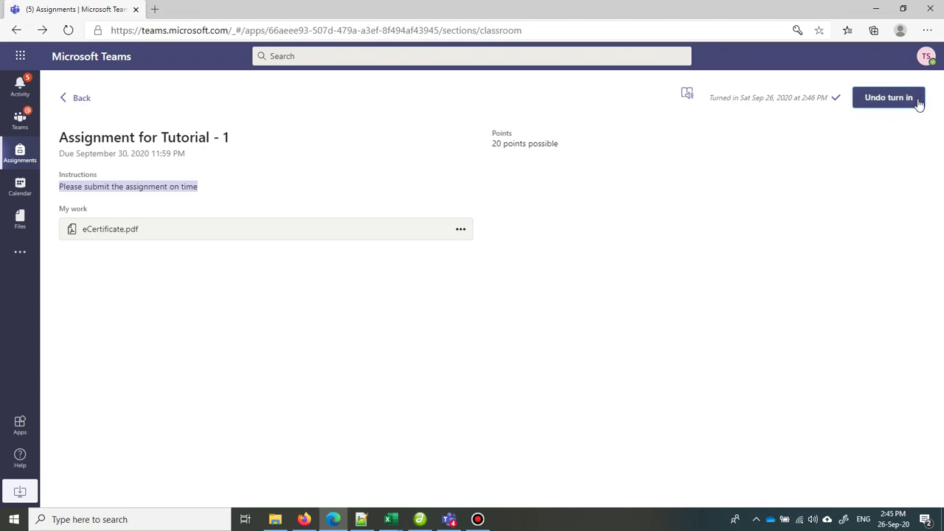
pyautogui.click(80, 105)
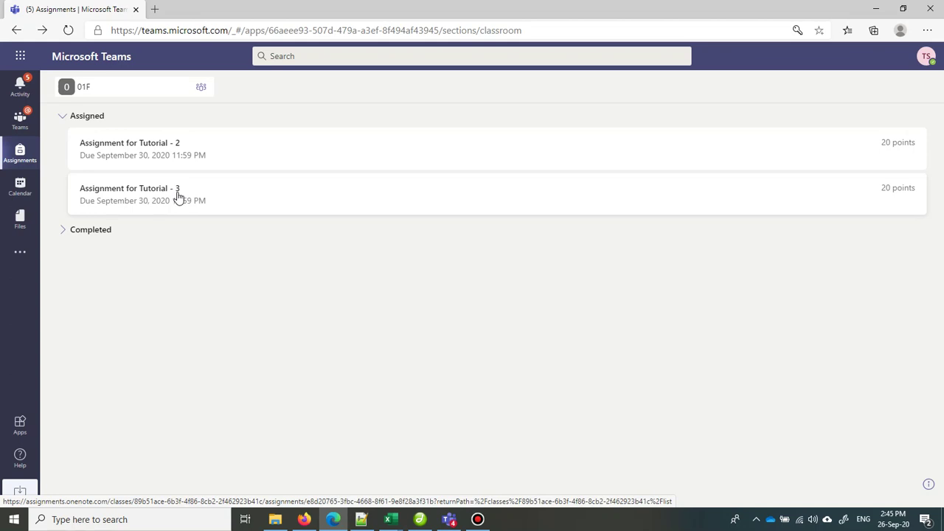
pyautogui.click(64, 232)
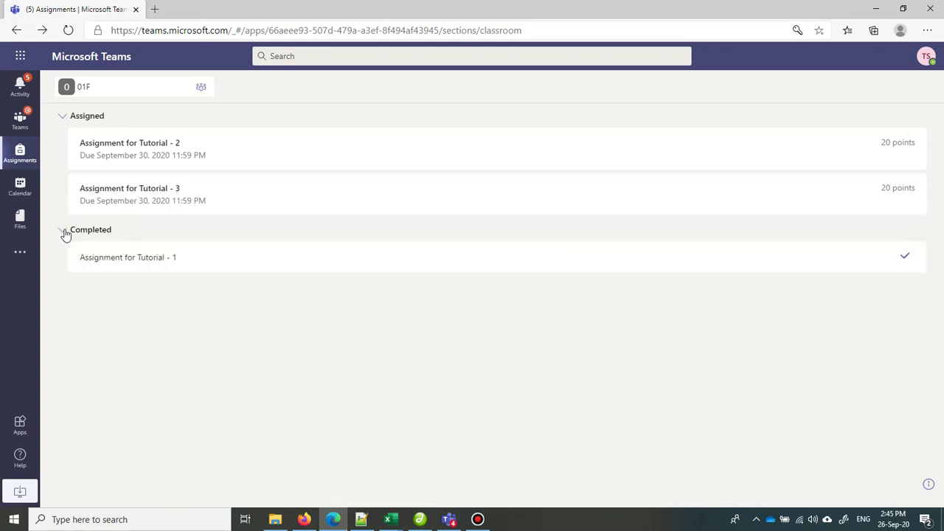